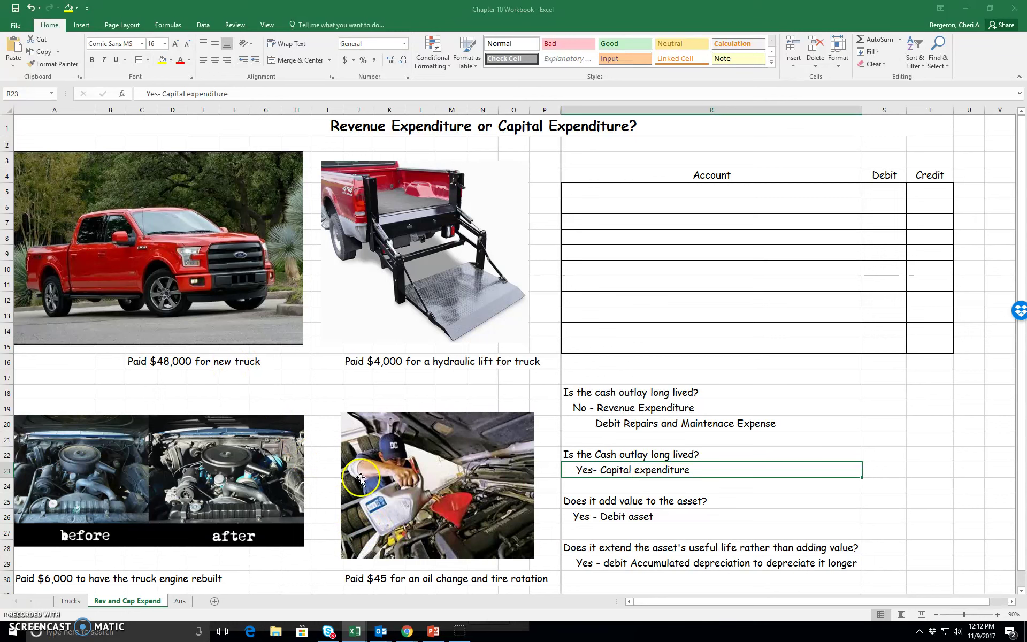
# Step: Enter the truck purchase accounts: Truck in R5 and indented Cash in R6
pyautogui.click(140, 362)
pyautogui.click(356, 376)
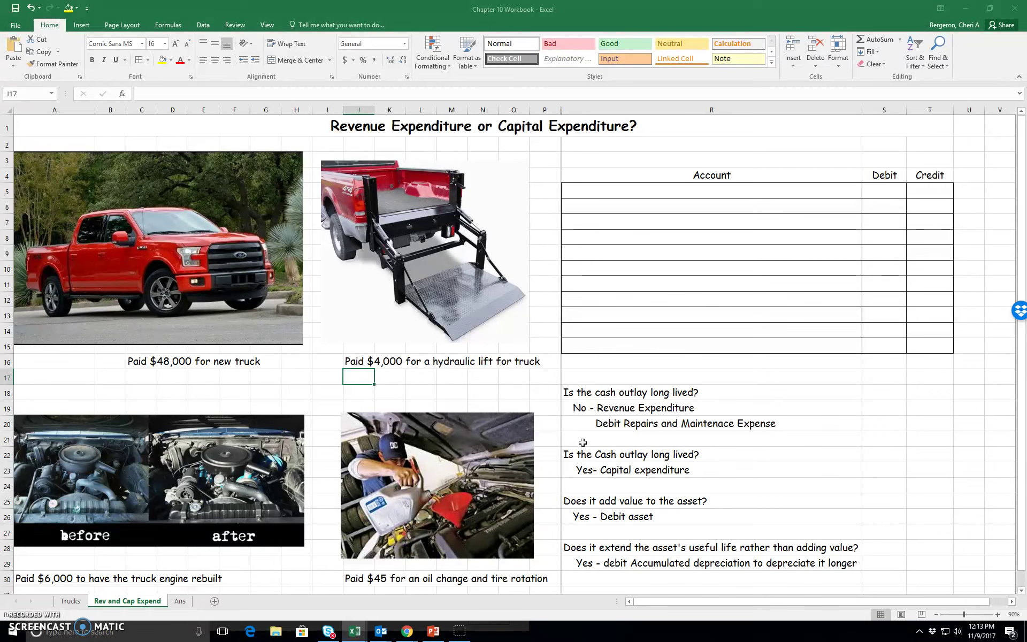
pyautogui.click(650, 186)
pyautogui.write('Truck')
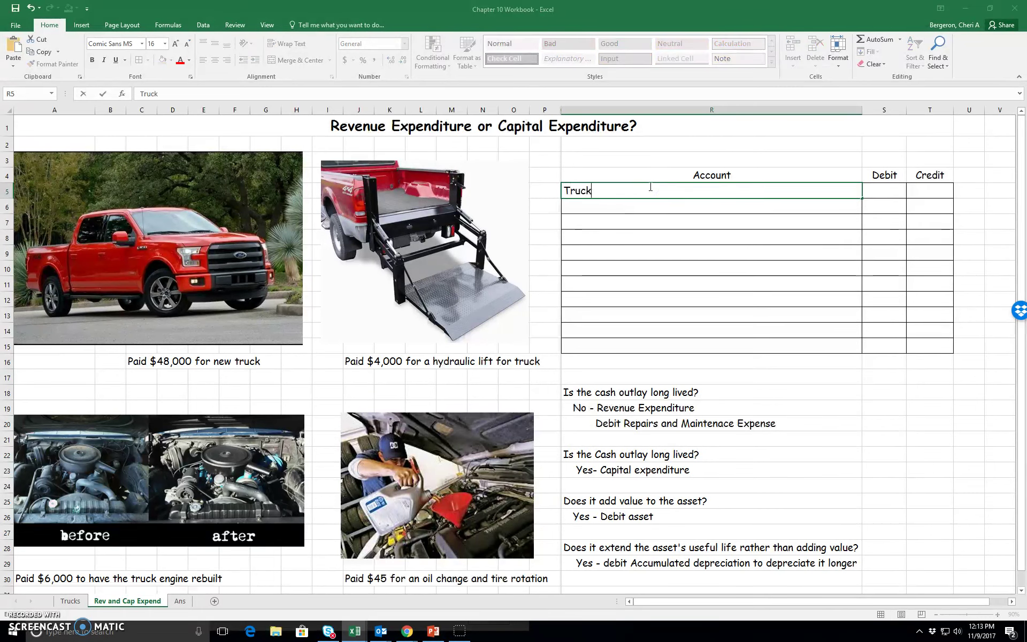
pyautogui.press('Return')
pyautogui.write('Cash')
pyautogui.hotkey('ctrl', 'Return')
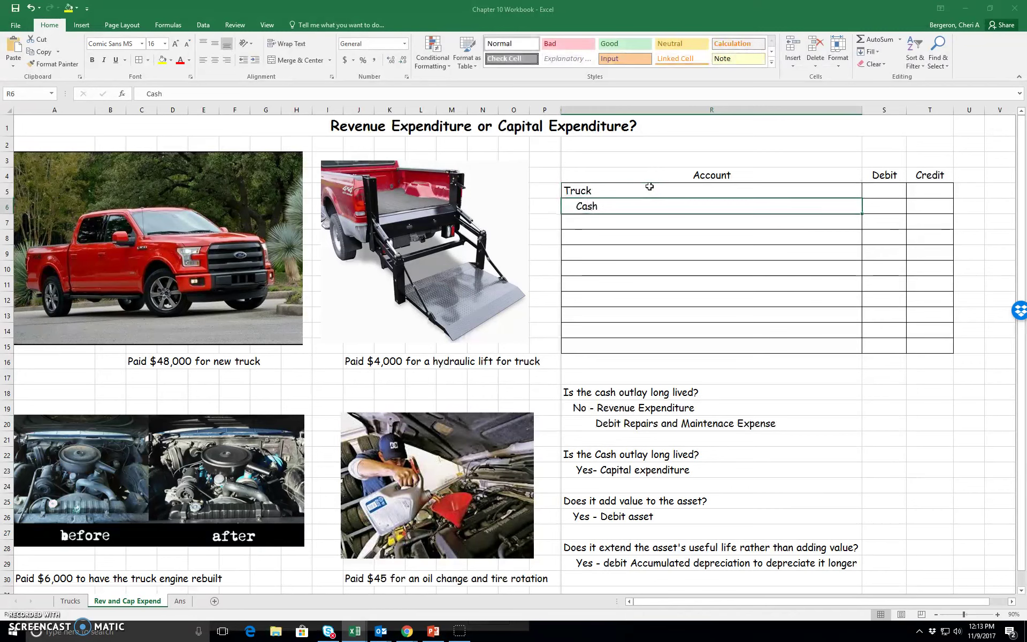
# Step: Enter 48000 as the Truck debit in S5 and the Cash credit in T6
pyautogui.press('Up')
pyautogui.press('Right')
pyautogui.write('48')
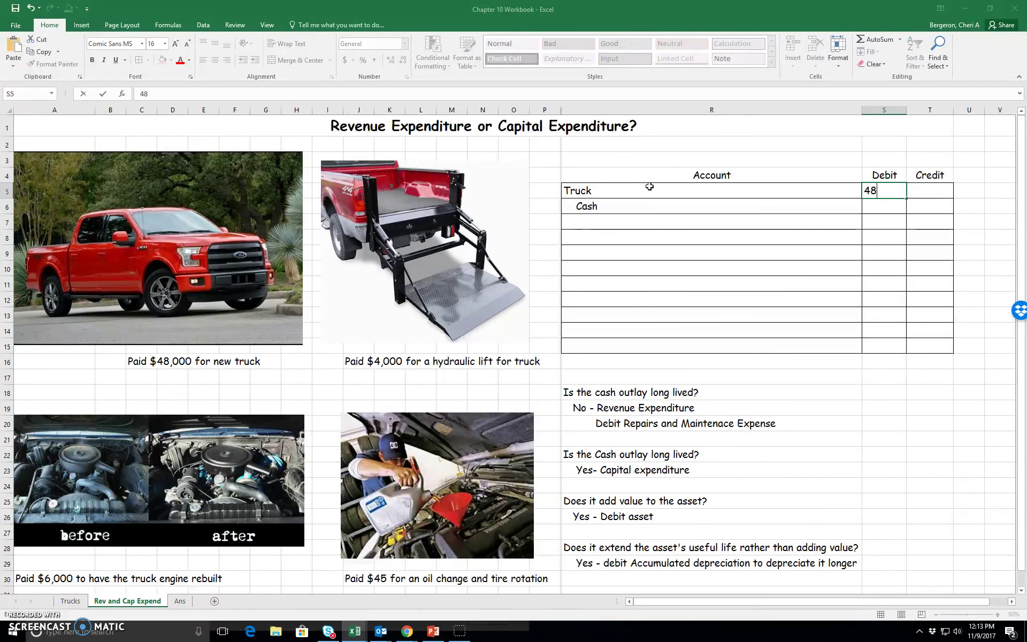
pyautogui.write('000')
pyautogui.press('Return')
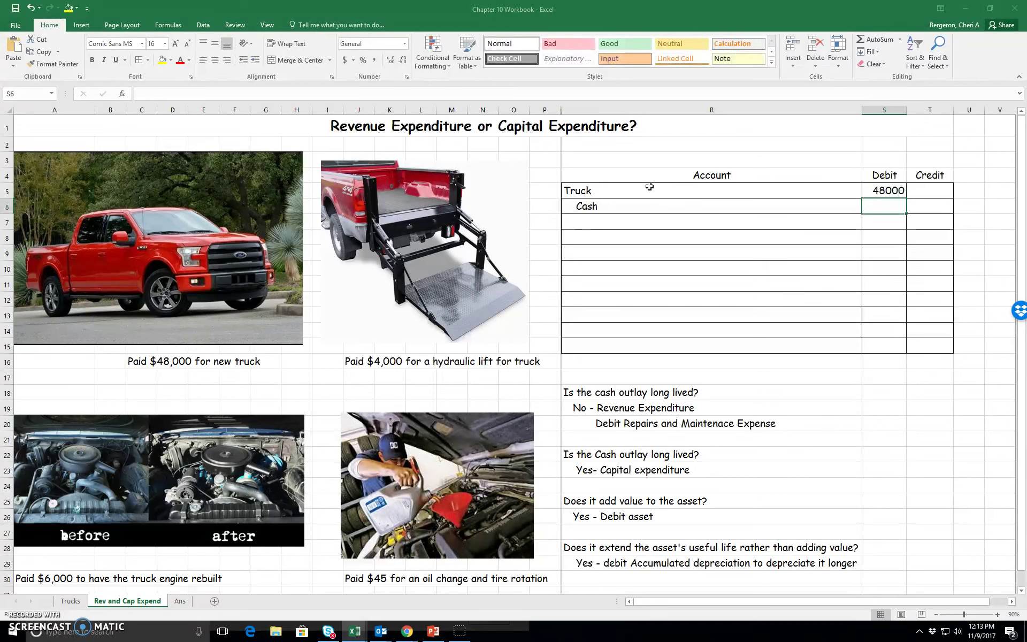
pyautogui.press('Right')
pyautogui.write('48000')
pyautogui.press('Return')
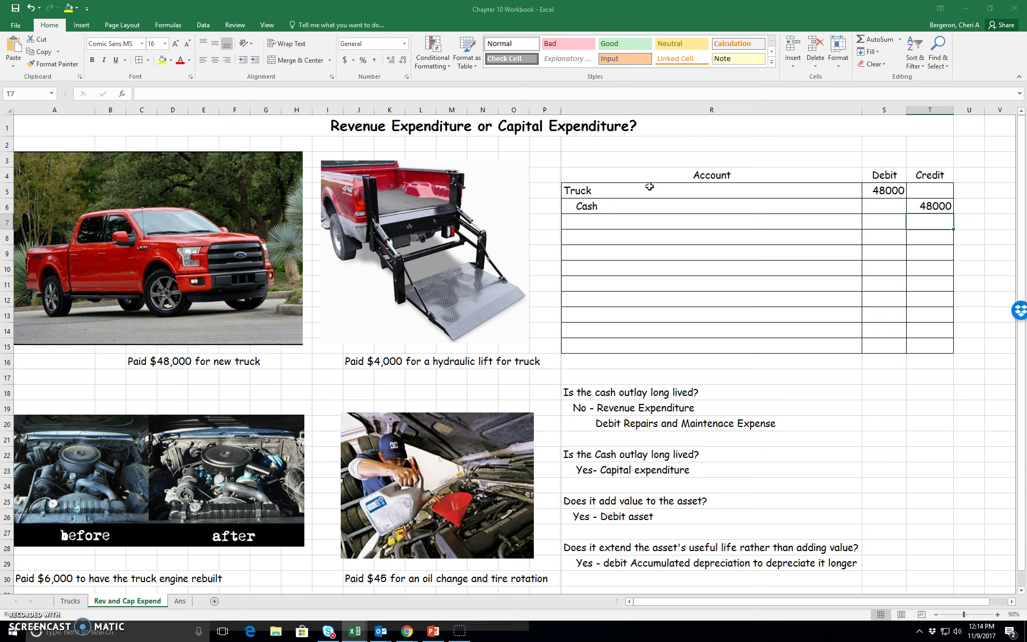
pyautogui.press('Left')
pyautogui.press('Left')
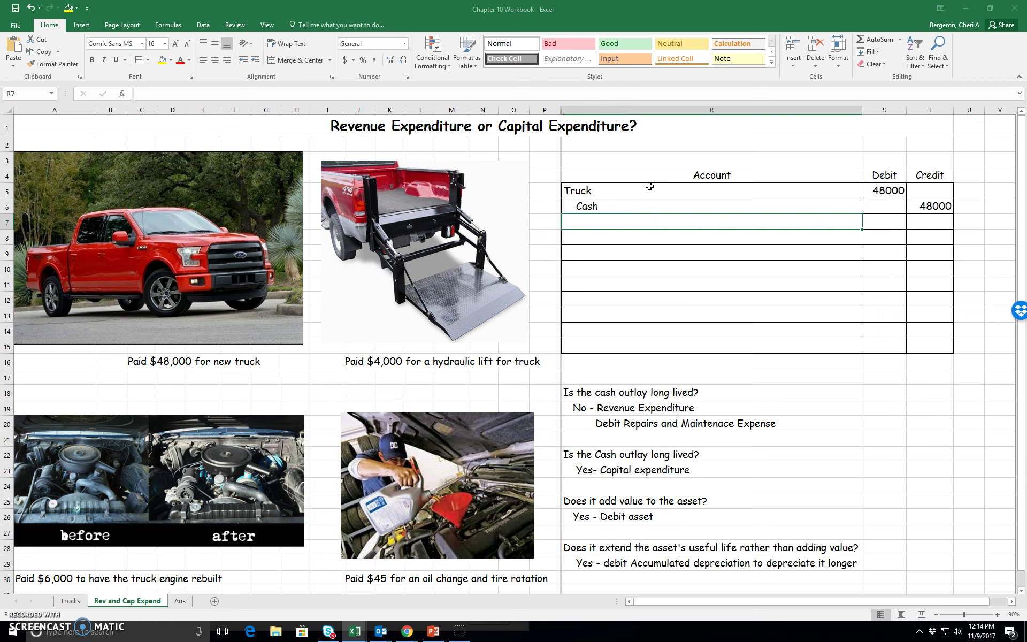
pyautogui.press('Left')
pyautogui.press('Down')
pyautogui.press('Right')
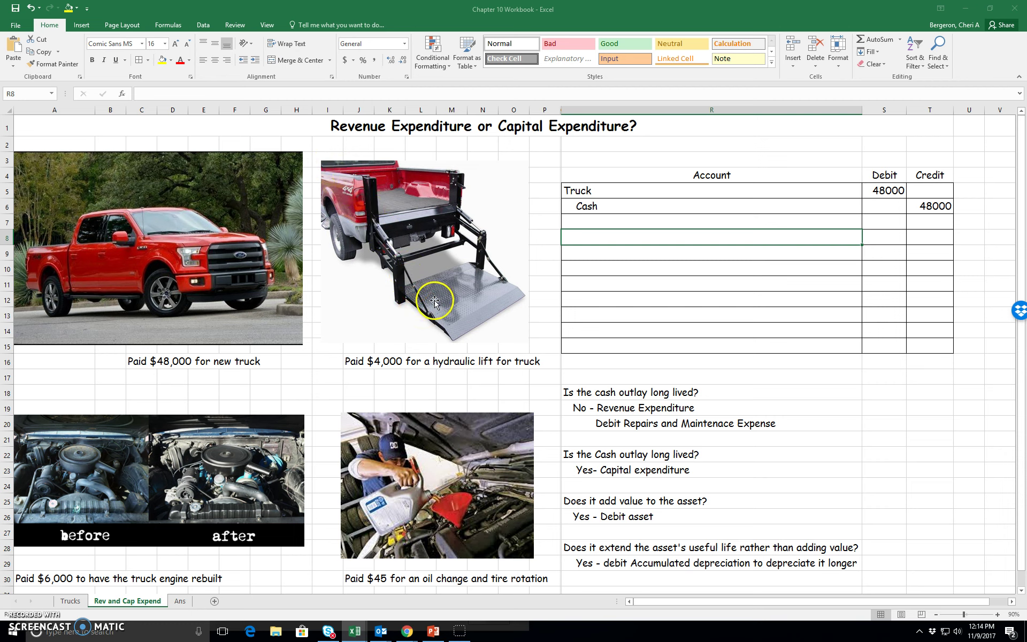
# Step: Enter the hydraulic lift accounts: Truck in R8 and indented Cash in R9
pyautogui.click(586, 236)
pyautogui.write('Truck')
pyautogui.press('Return')
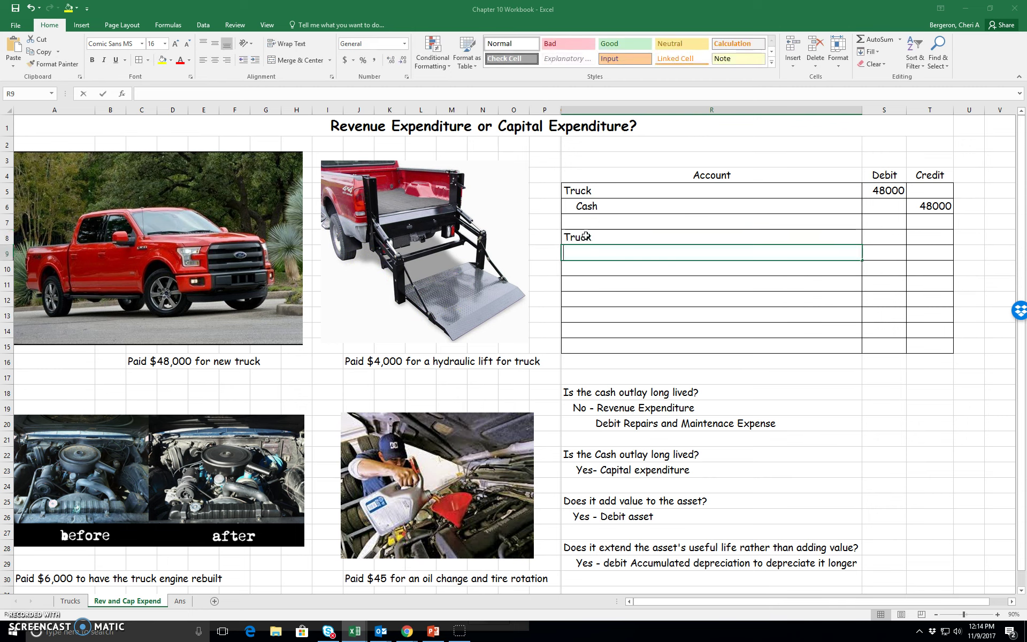
pyautogui.write('Cash')
pyautogui.press('Up')
# Step: Enter 4000 as the Truck debit in S8 and the Cash credit in T9
pyautogui.press('Right')
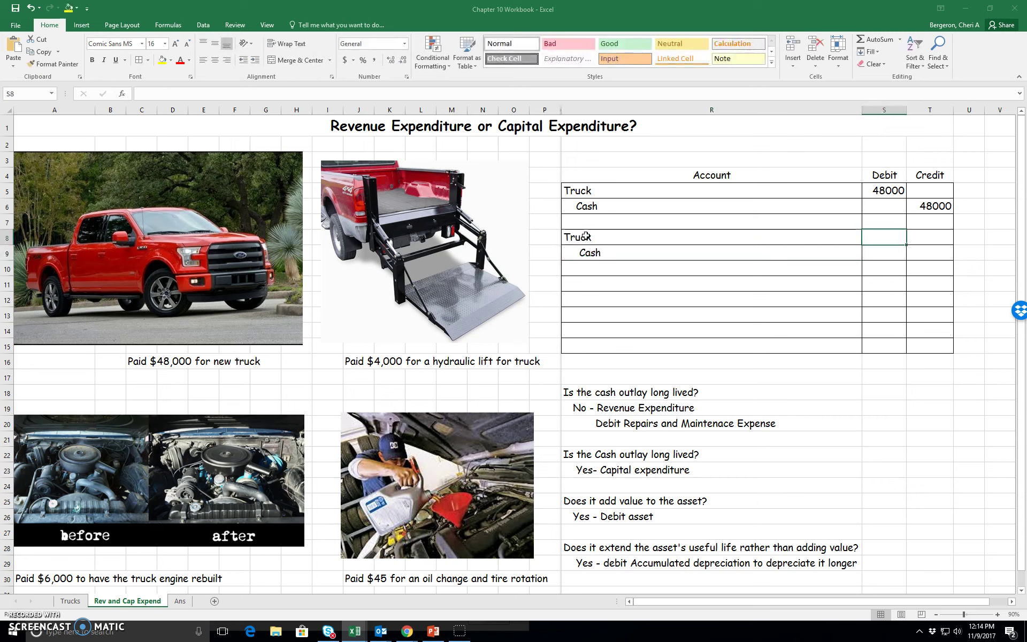
pyautogui.write('4000')
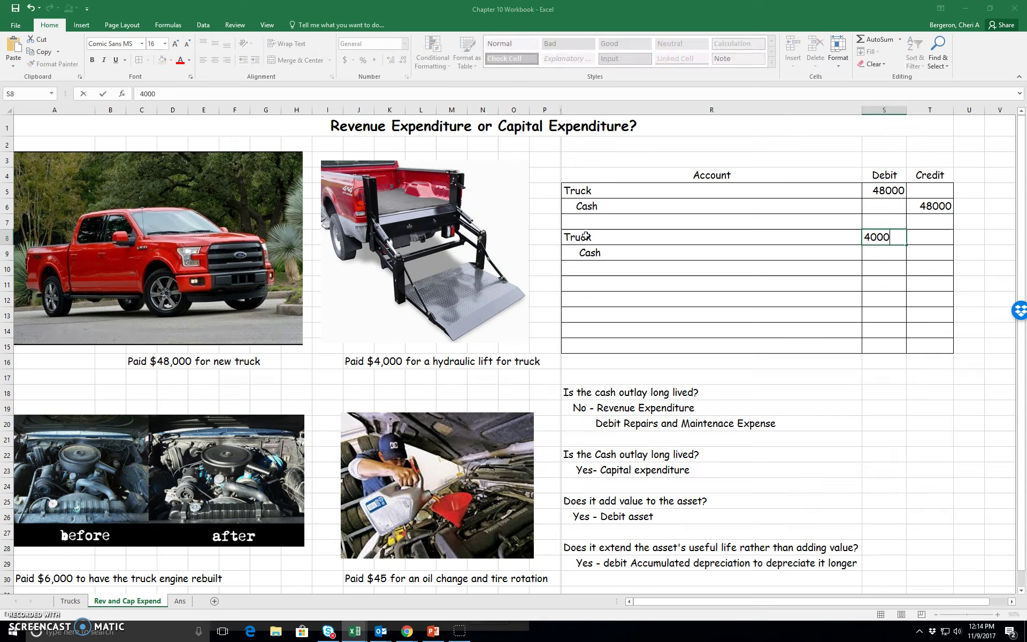
pyautogui.press('Return')
pyautogui.press('Right')
pyautogui.write('4000')
pyautogui.press('Return')
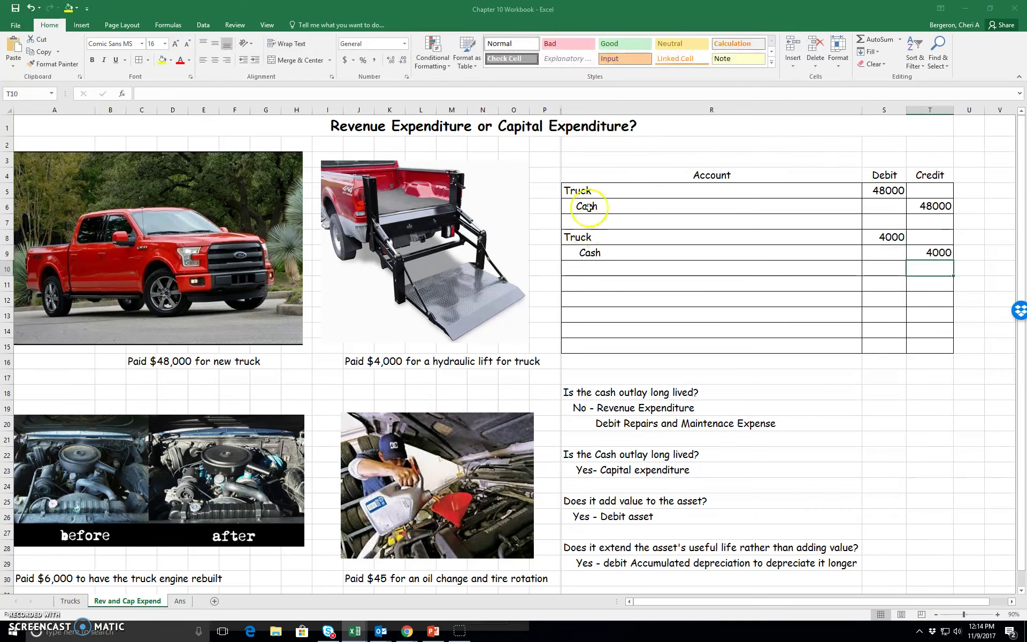
pyautogui.click(593, 298)
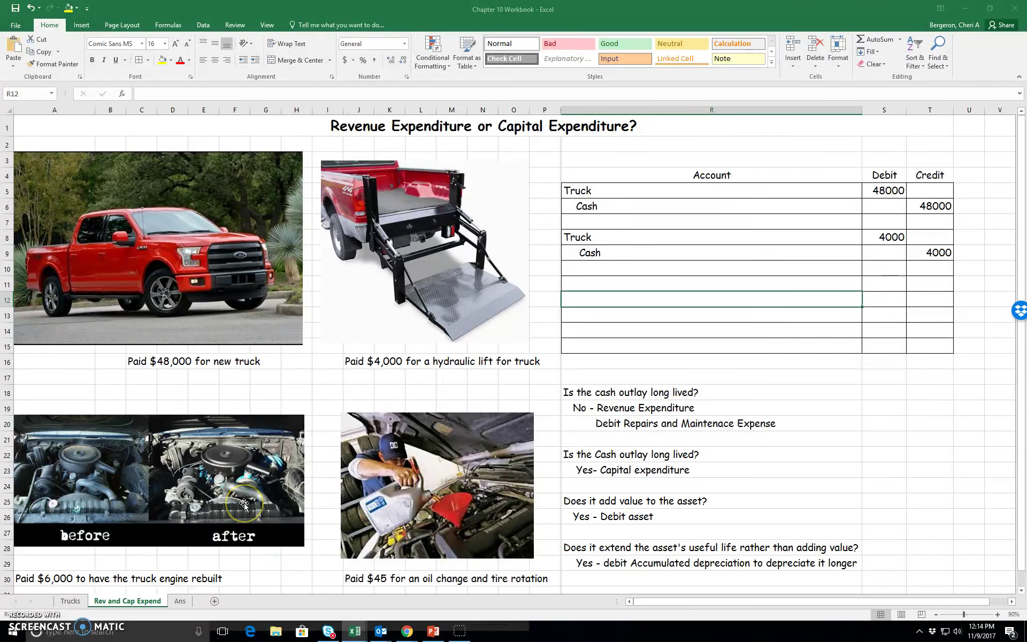
# Step: Enter the engine rebuild accounts: Accumulated Depreication in R11 and indented Cash in R12
pyautogui.click(609, 286)
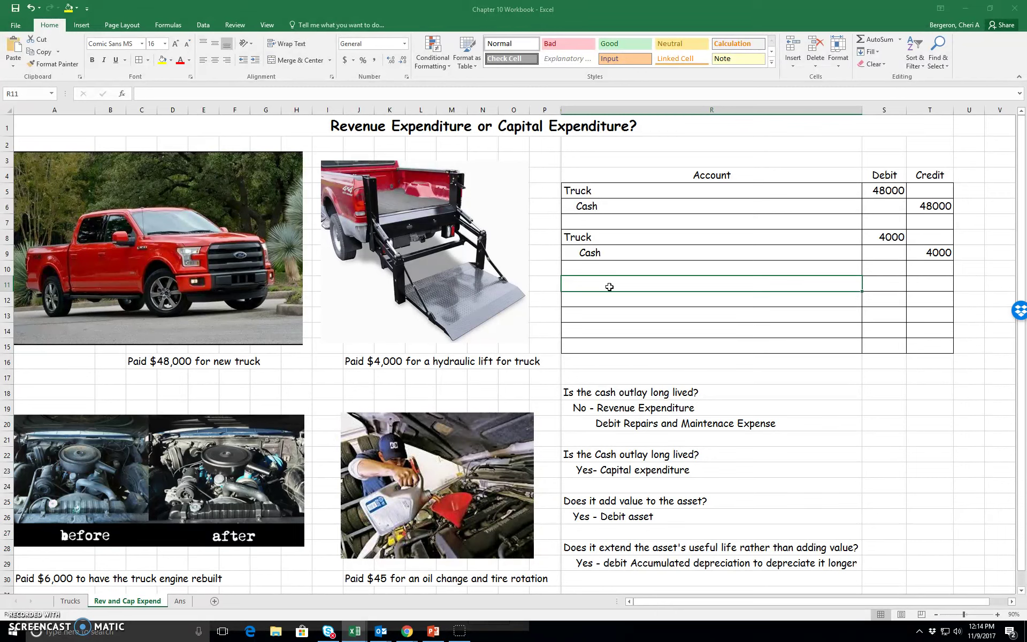
pyautogui.write('Accumul')
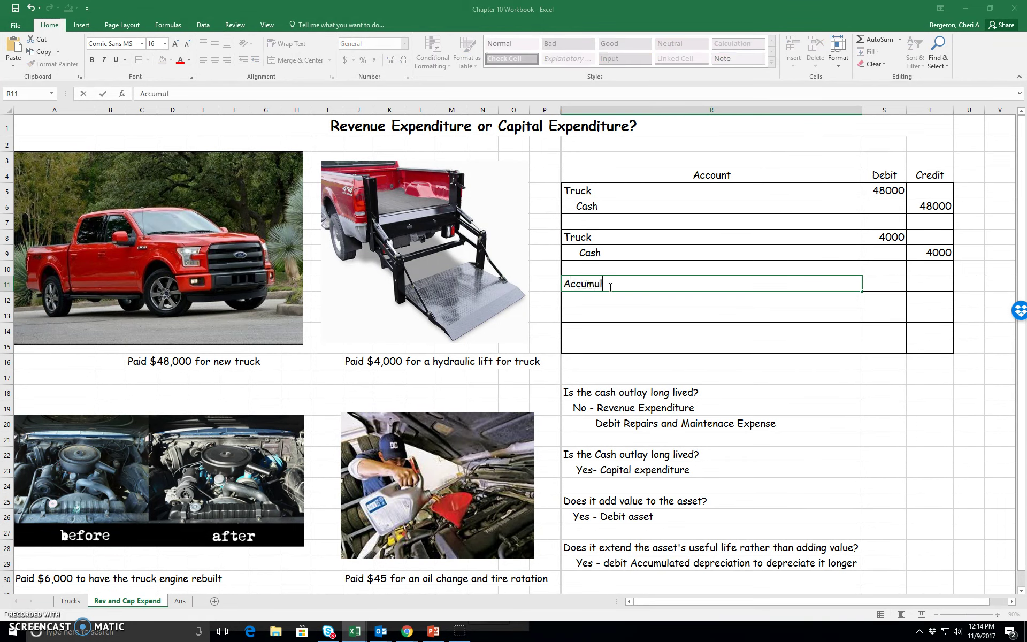
pyautogui.write('ated Depreication')
pyautogui.press('Return')
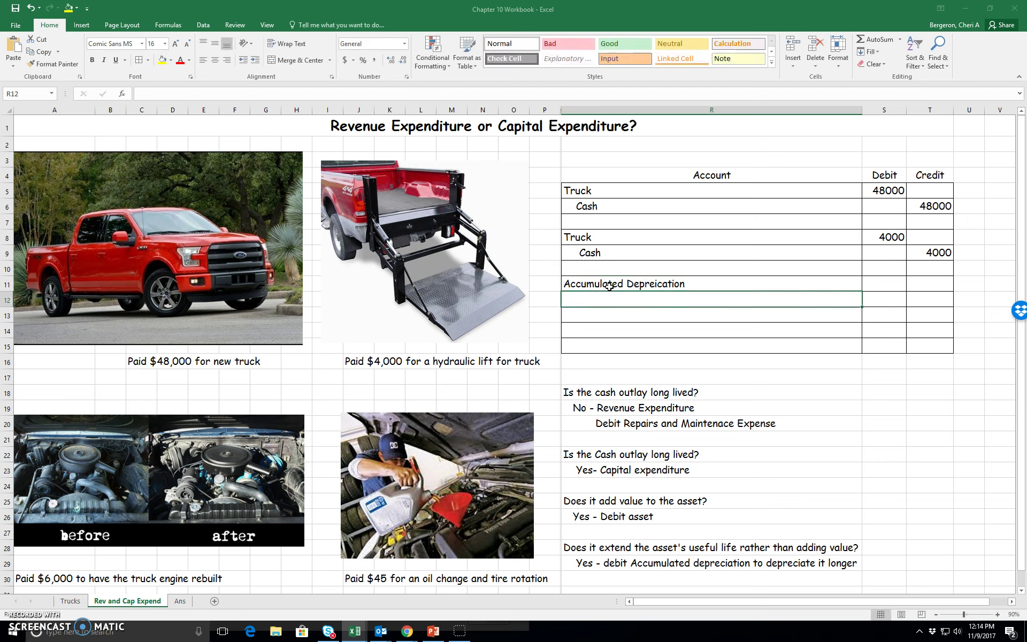
pyautogui.write('Cash')
pyautogui.click(609, 286)
# Step: Enter 6000 as the Accumulated Depreication debit in S11 and the Cash credit in T12
pyautogui.press('Tab')
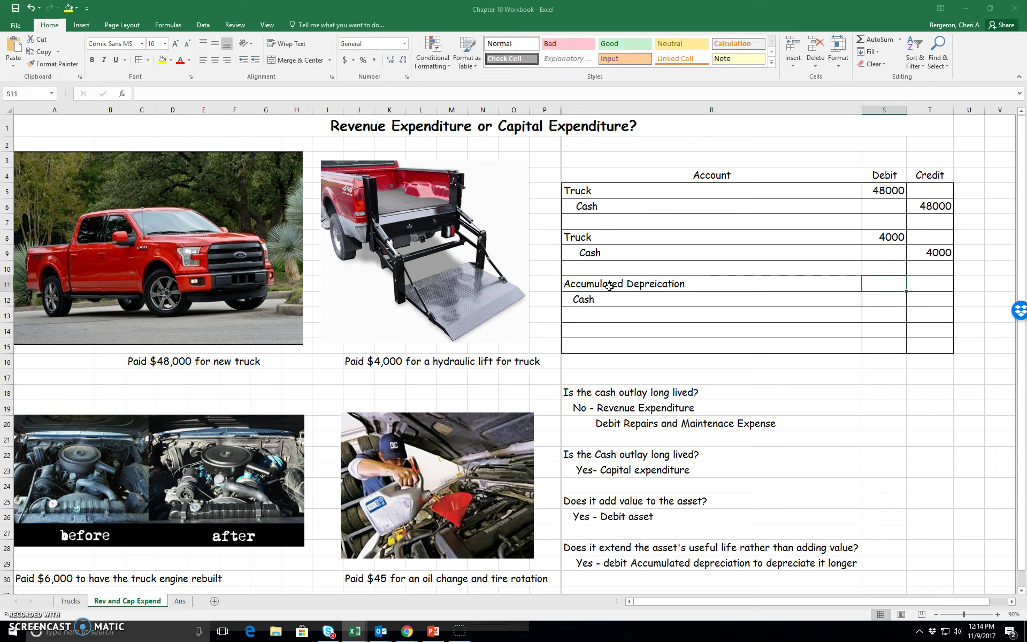
pyautogui.write('6000')
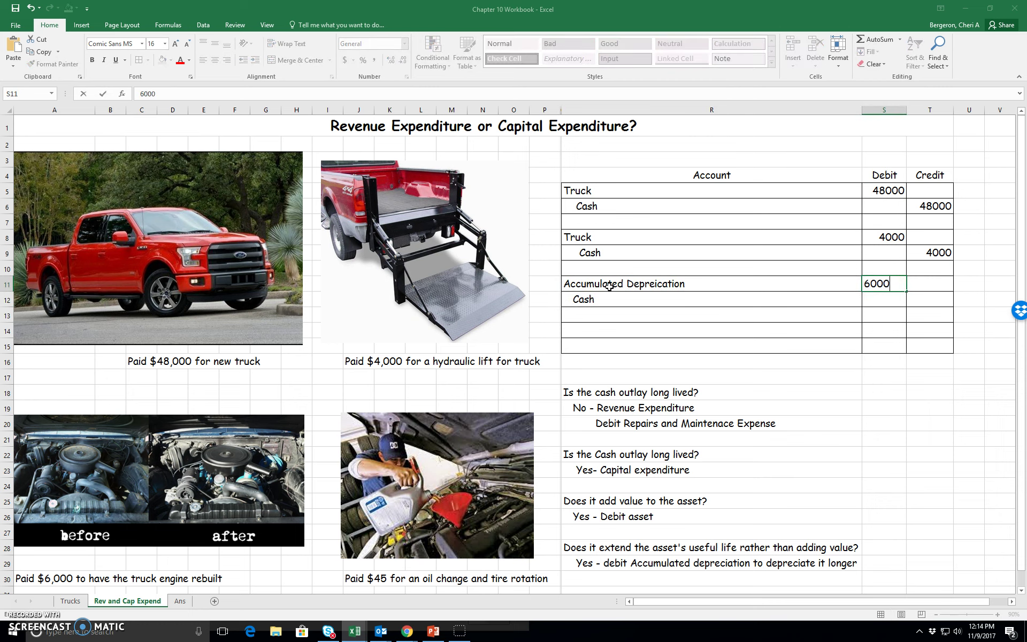
pyautogui.press('Return')
pyautogui.press('Tab')
pyautogui.write('6000')
pyautogui.press('Return')
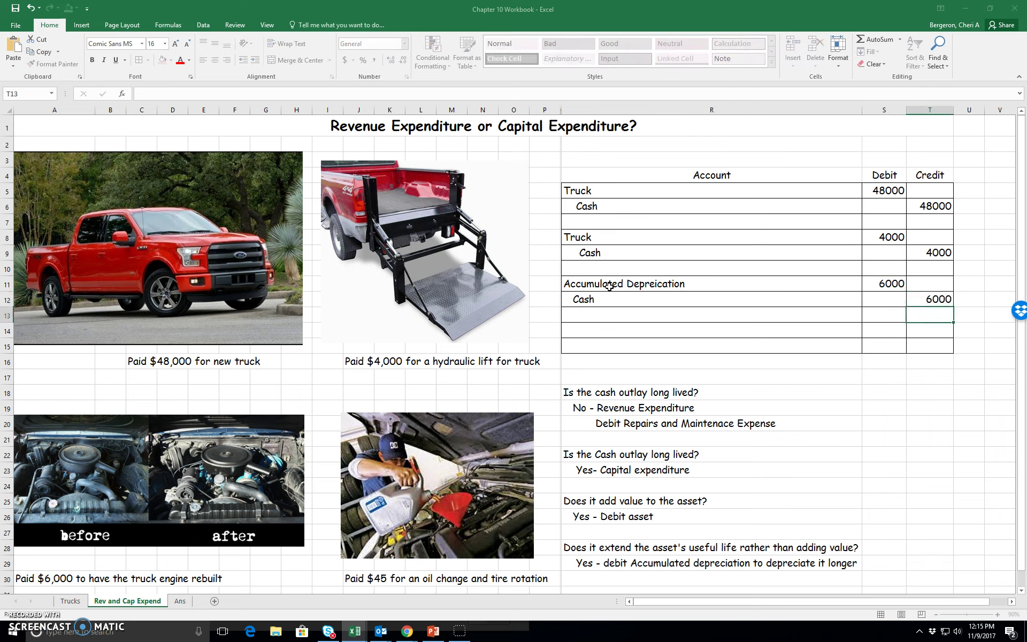
pyautogui.click(569, 327)
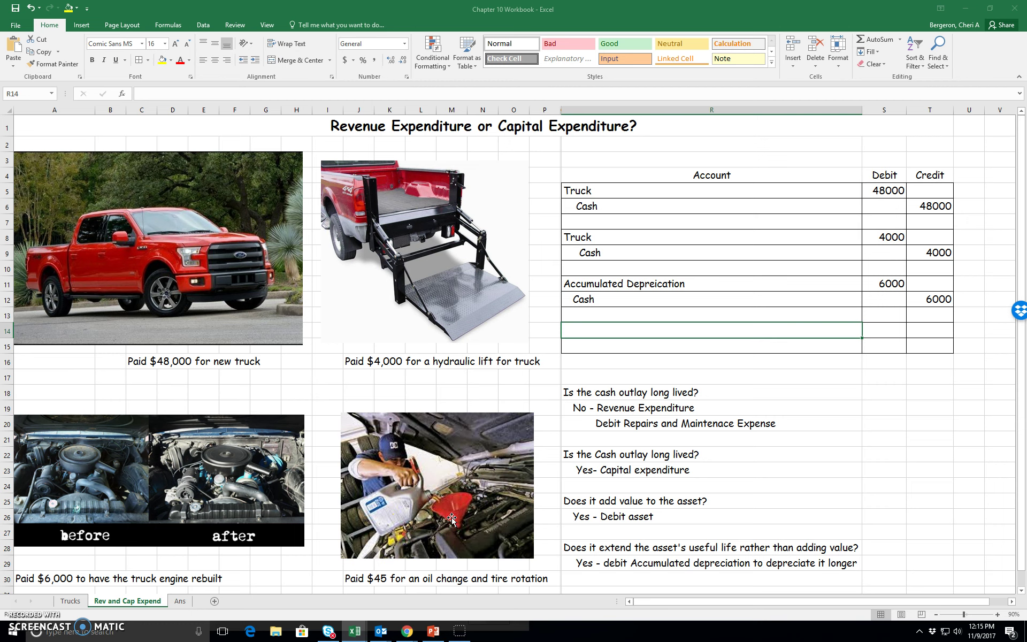
# Step: Enter the oil change accounts: Repairs and Maintenance Expense in R14 and indented Cash in R15
pyautogui.write('Rep')
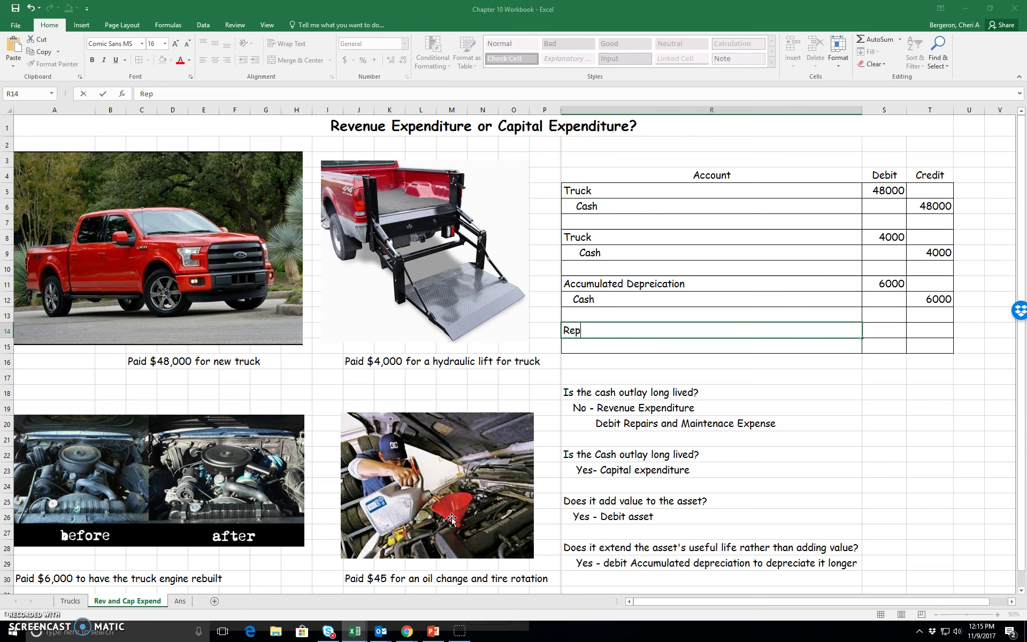
pyautogui.write('airs and Main')
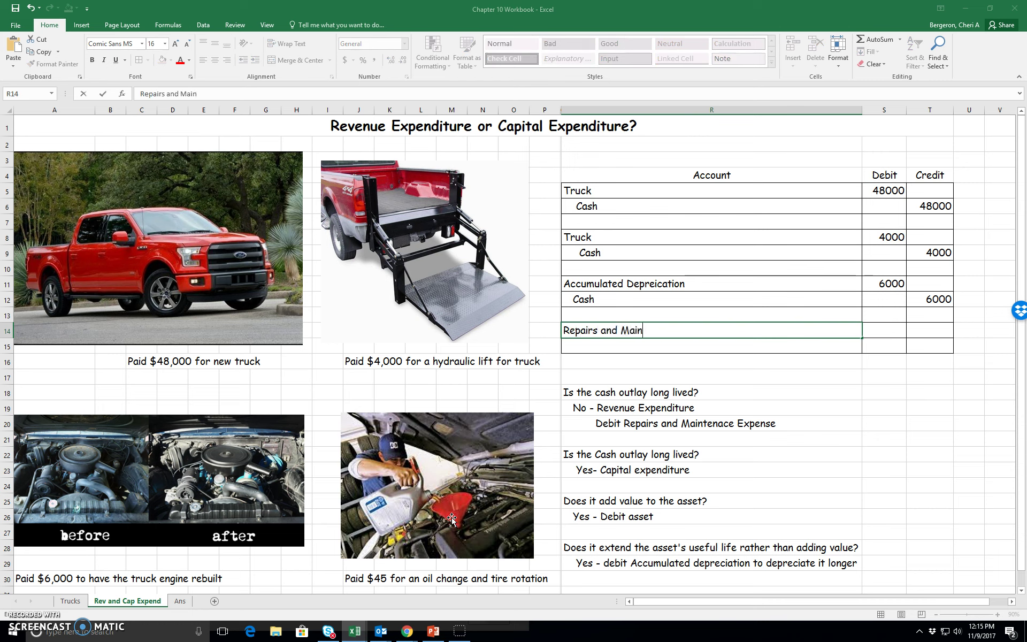
pyautogui.write('tenance Expense')
pyautogui.press('Return')
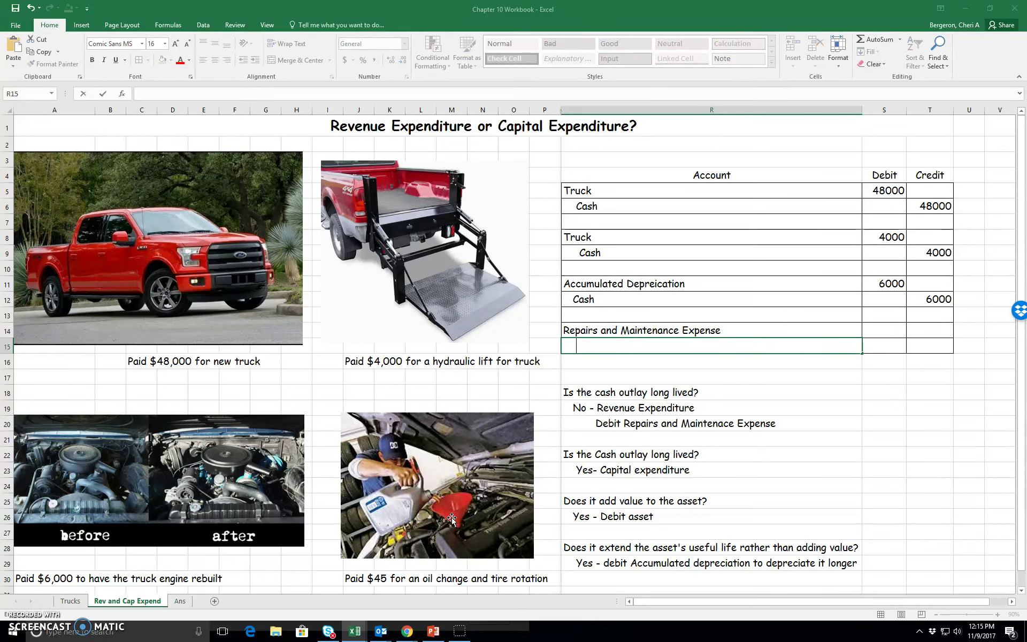
pyautogui.write('Cash')
# Step: Enter 45 as the expense debit in S14 and the Cash credit in T15
pyautogui.press('Up')
pyautogui.press('Right')
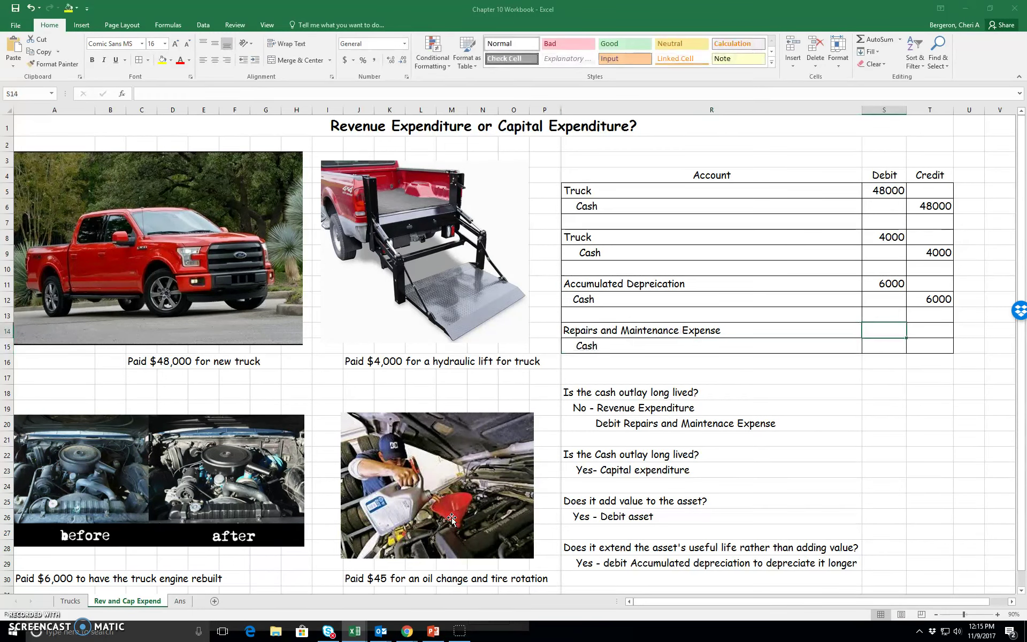
pyautogui.write('45')
pyautogui.press('Return')
pyautogui.press('Right')
pyautogui.write('45')
pyautogui.press('Return')
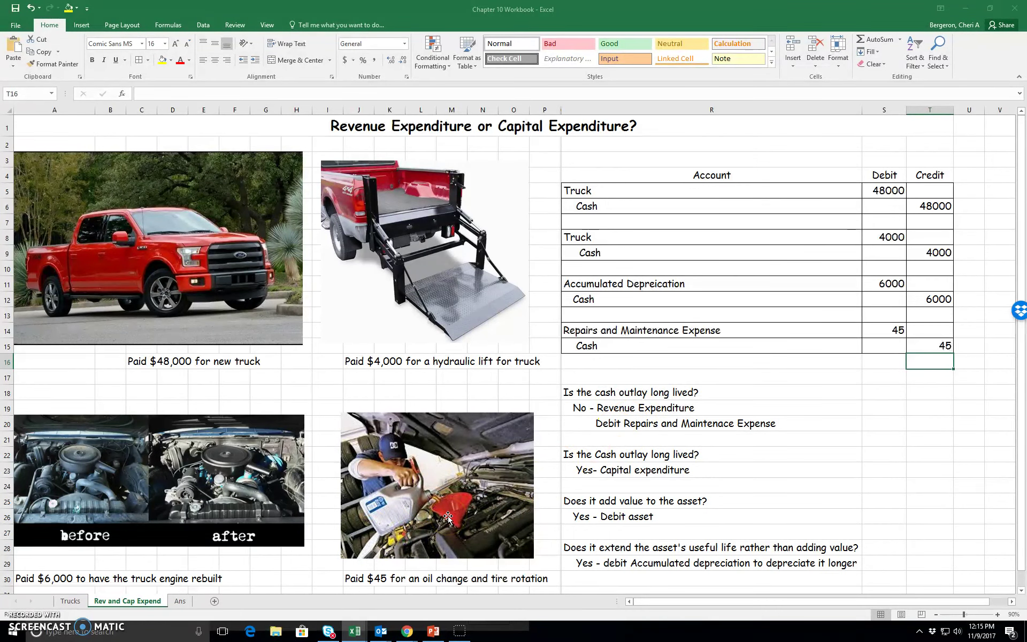
pyautogui.click(686, 406)
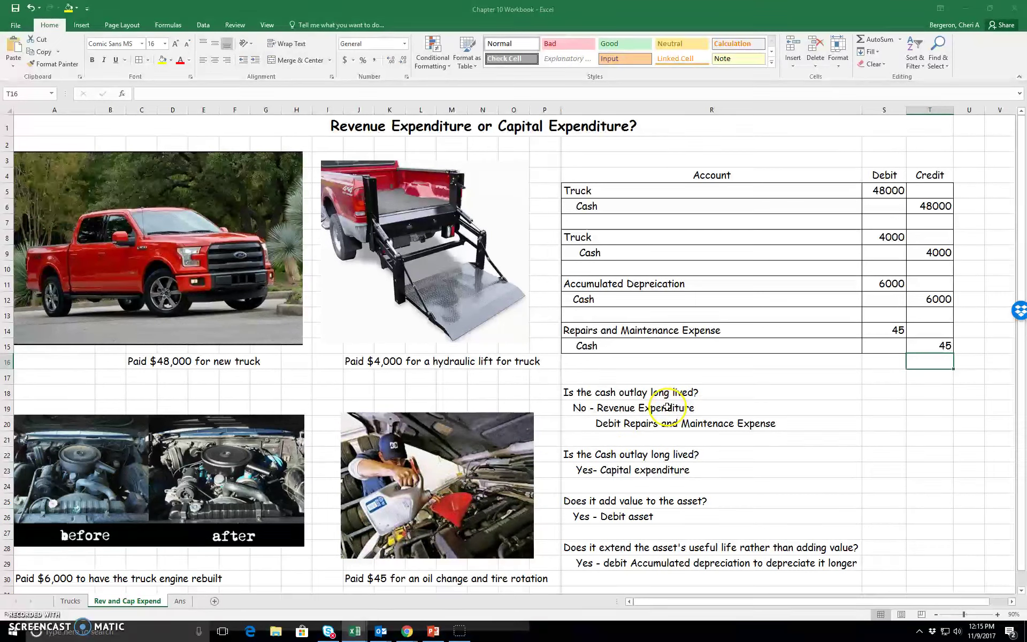